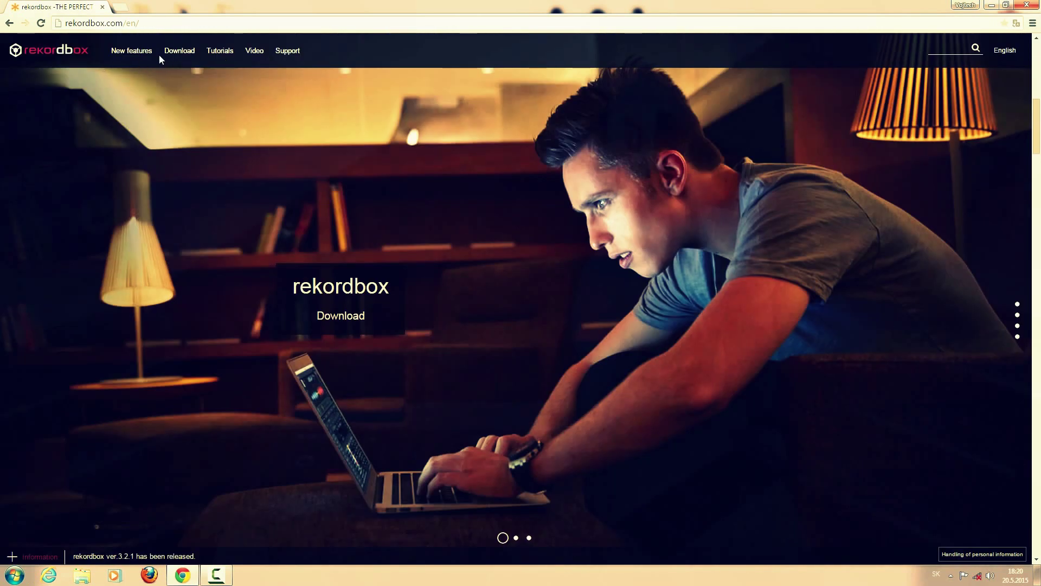
- Download the rekordbox 3.2.1 Windows installer zip and open it in WinRAR
mouse_move(180, 50)
left_click(180, 76)
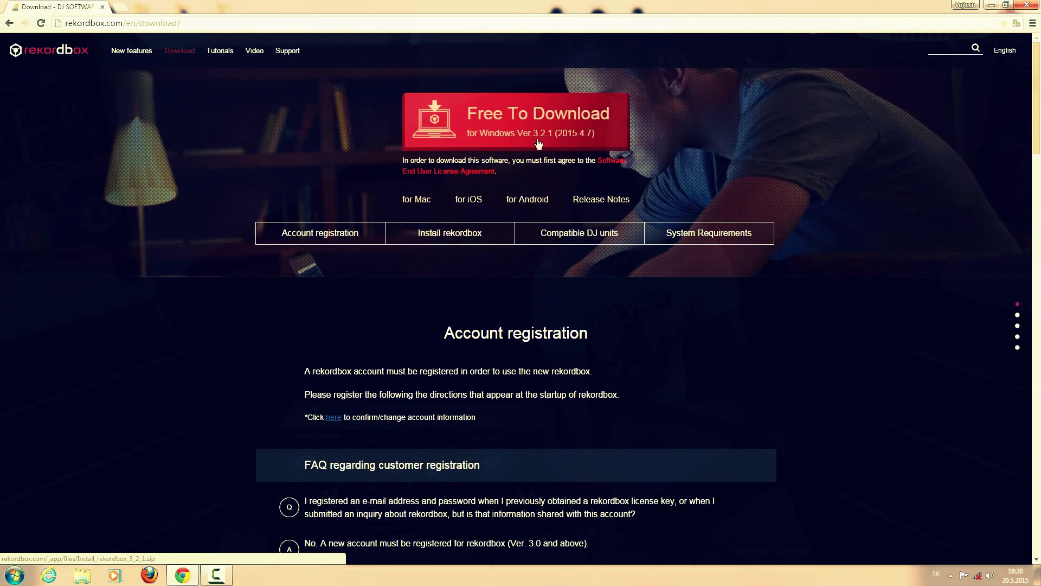
left_click(518, 135)
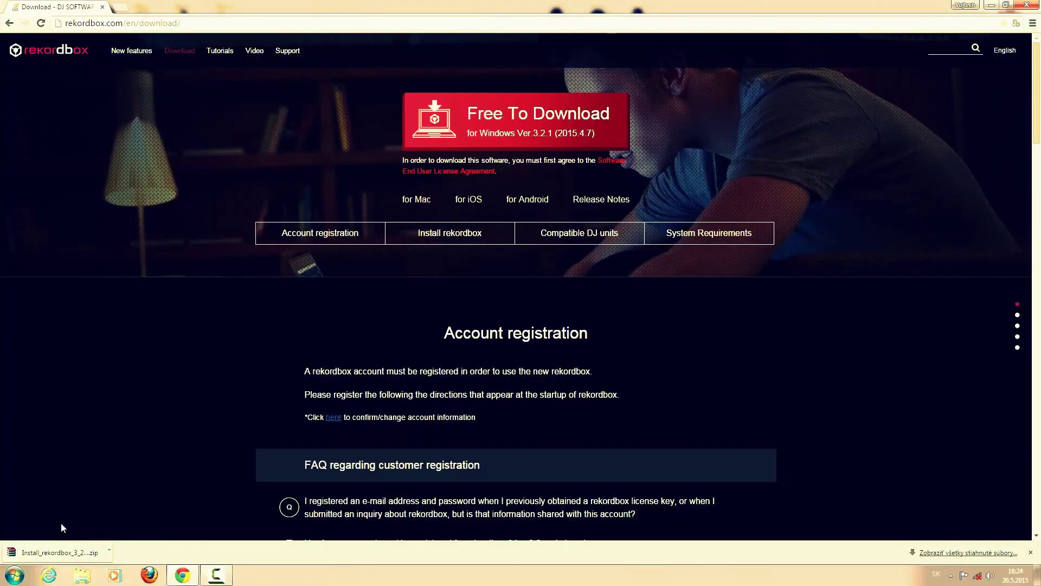
left_click(37, 554)
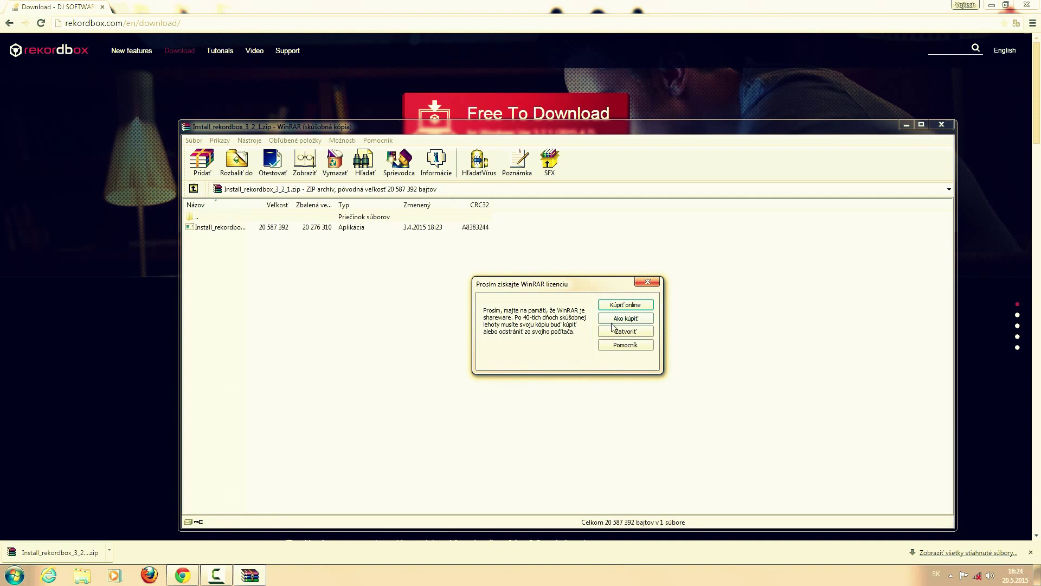
left_click(616, 331)
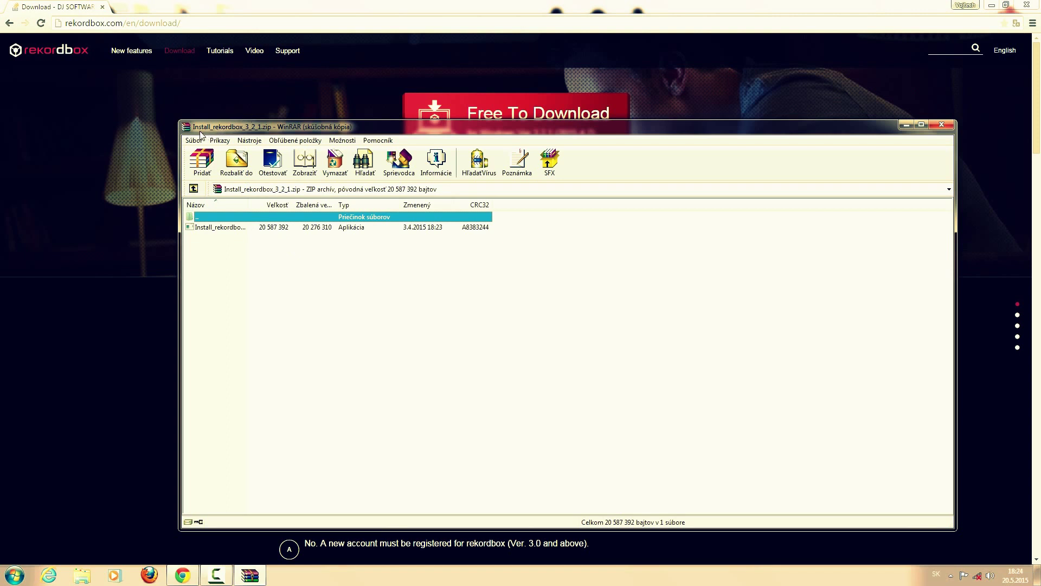
- Run Install_rekordbox_3_2_1.exe from the archive to bring up the installer's language prompt
double_click(234, 228)
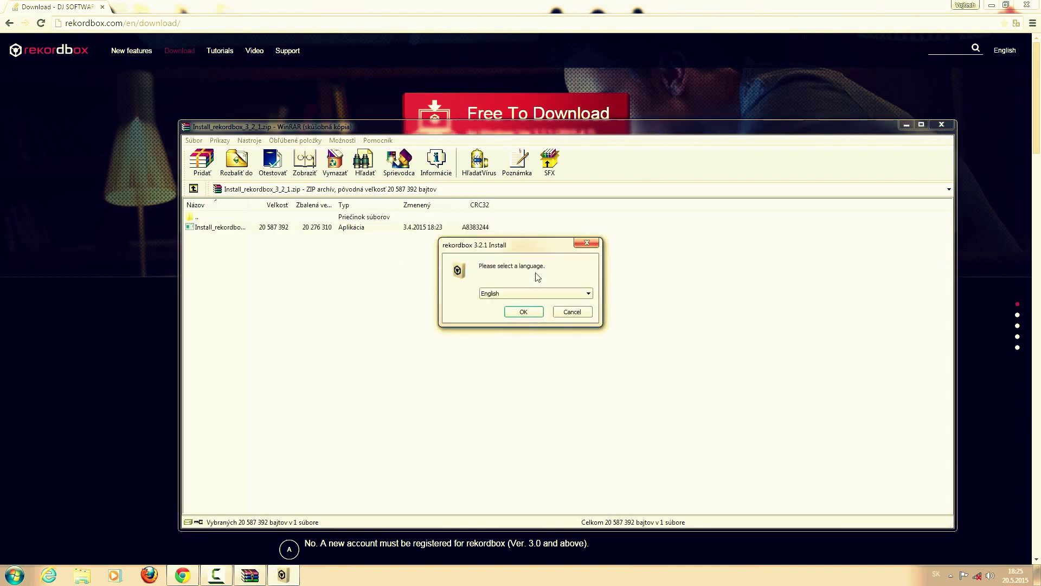
- Keep English, accept the licence, and install to C:\Program Files\Pioneer\rekordbox 3.2.1
left_click(530, 295)
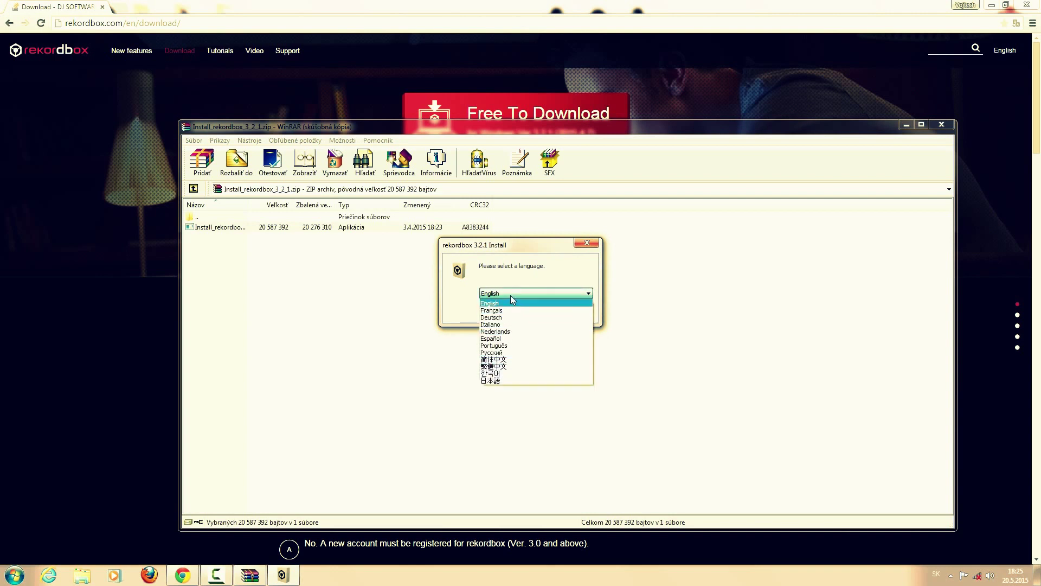
left_click(510, 295)
left_click(517, 308)
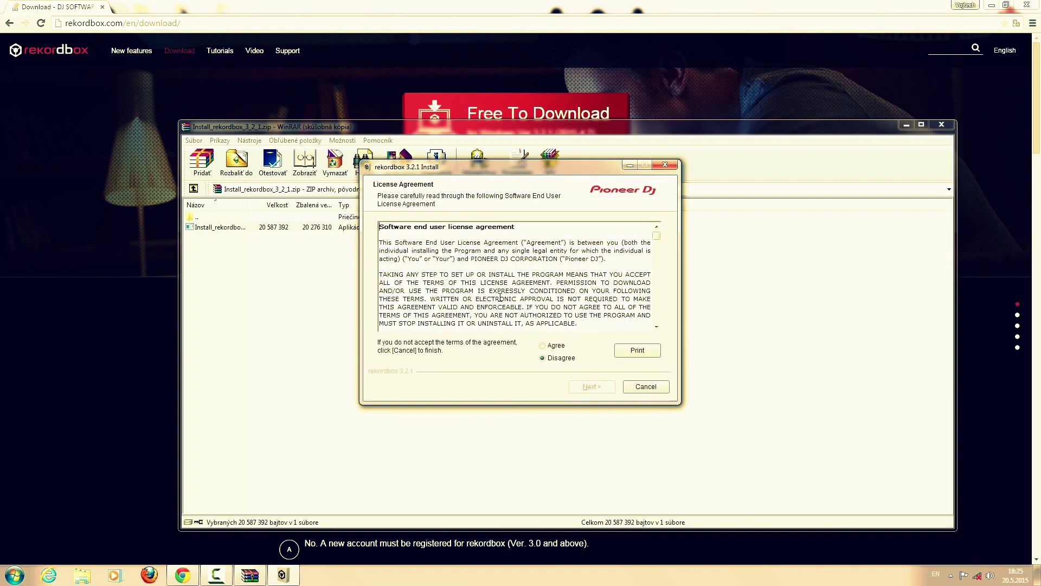
left_click(543, 346)
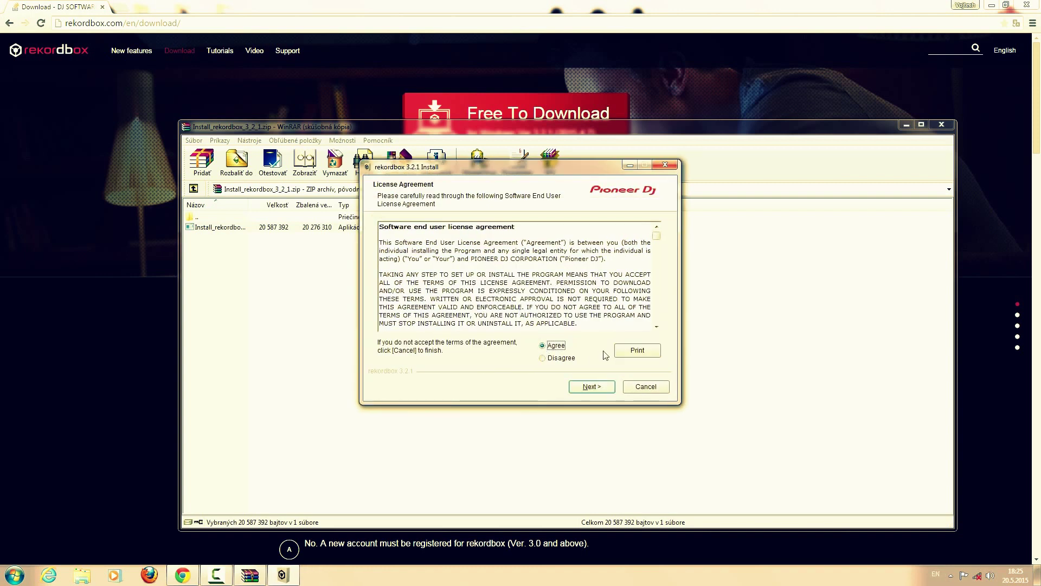
left_click(595, 387)
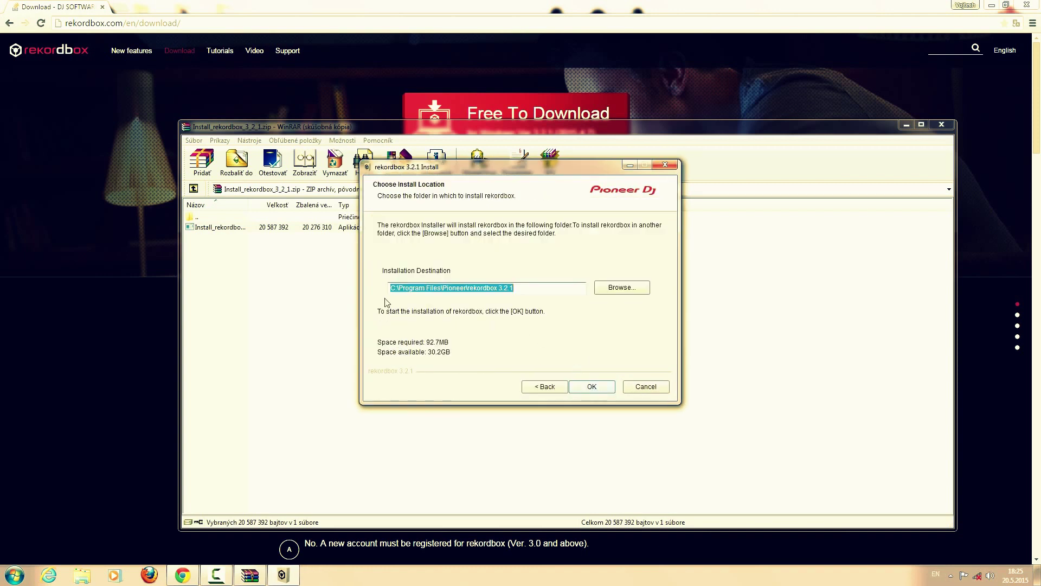
left_click(592, 387)
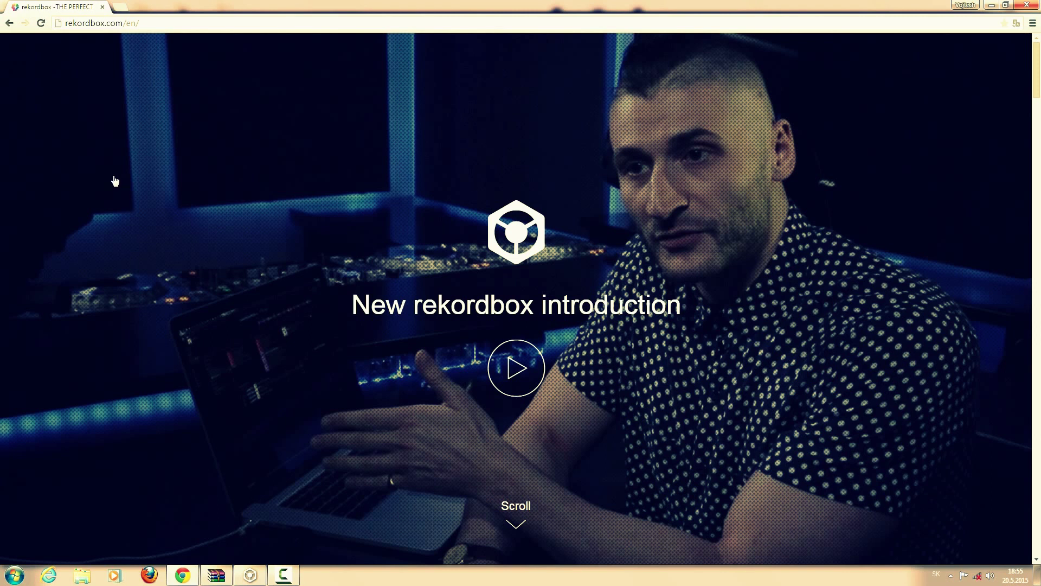
- On the rekordbox download page, follow the Account registration link to the KUVO login page
scroll(168, 177, "down", 2)
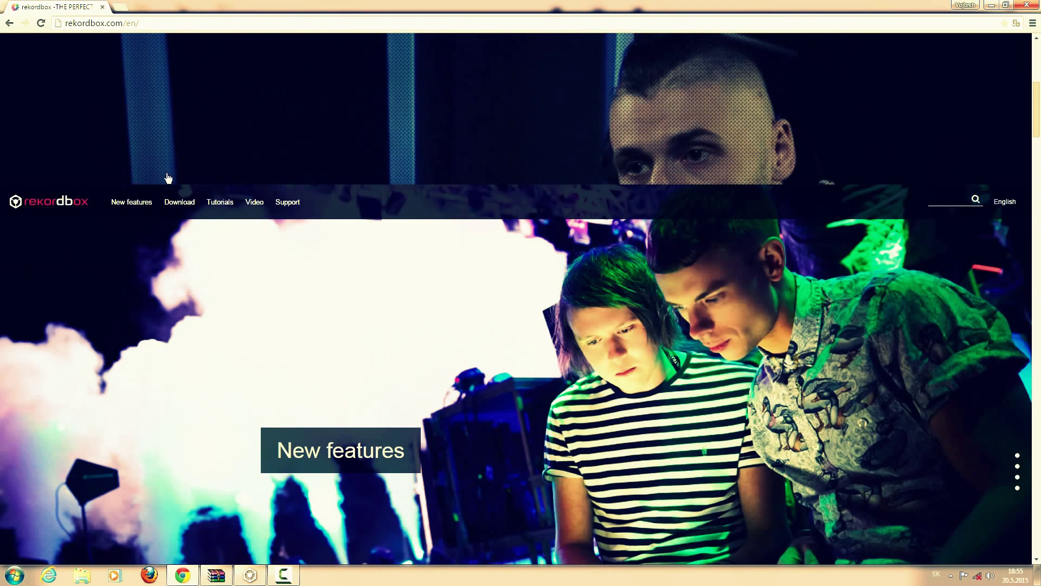
mouse_move(179, 120)
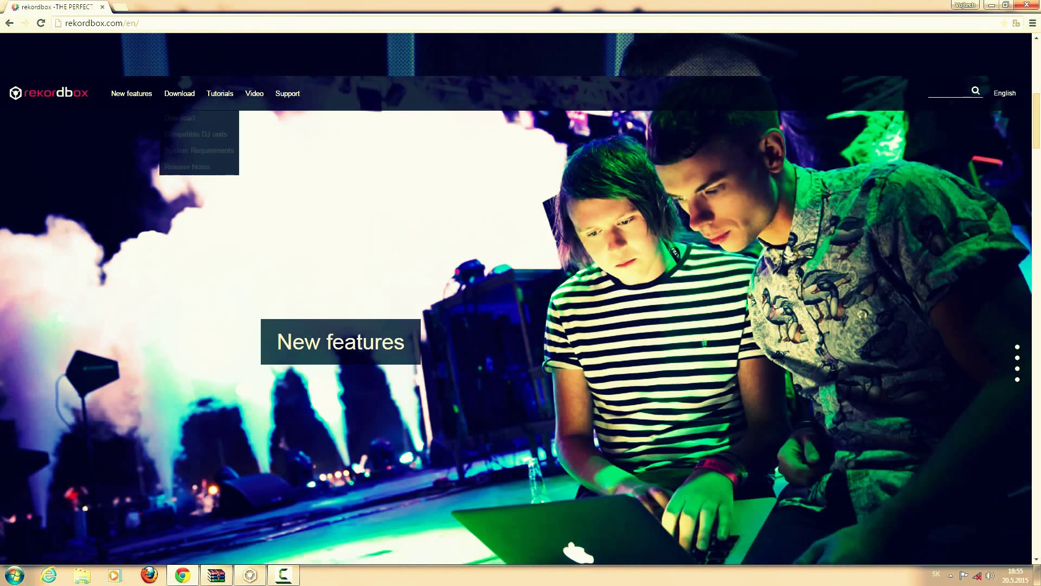
left_click(182, 119)
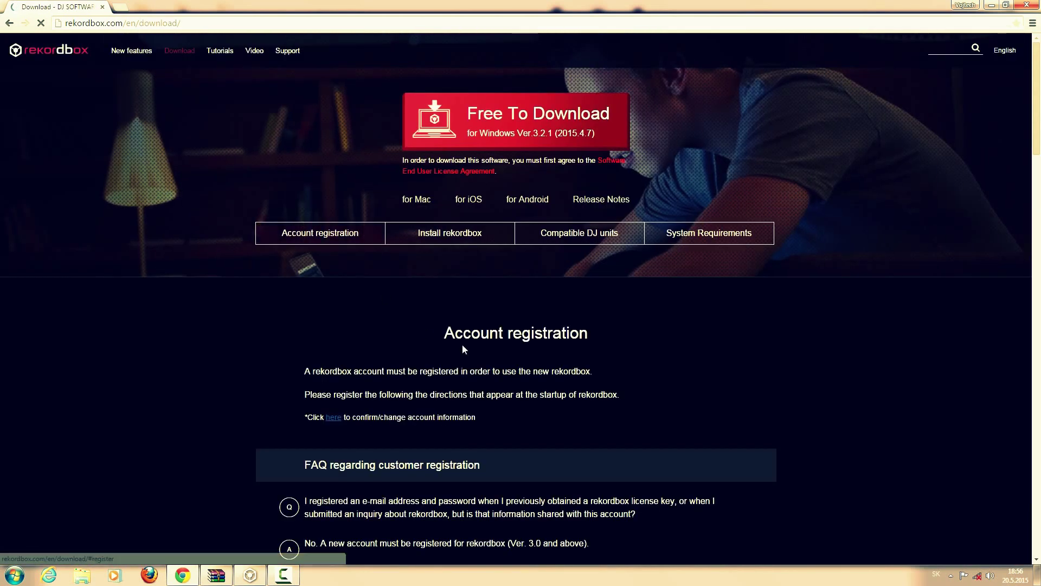
left_click(331, 418)
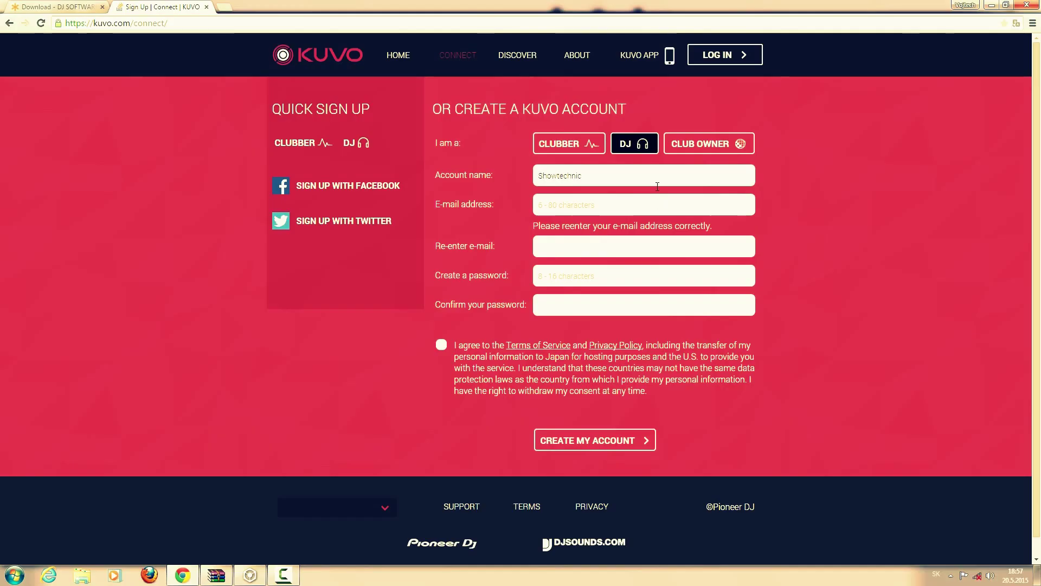
- Keep the DJ account type and replace the prefilled account name with a new one
double_click(653, 176)
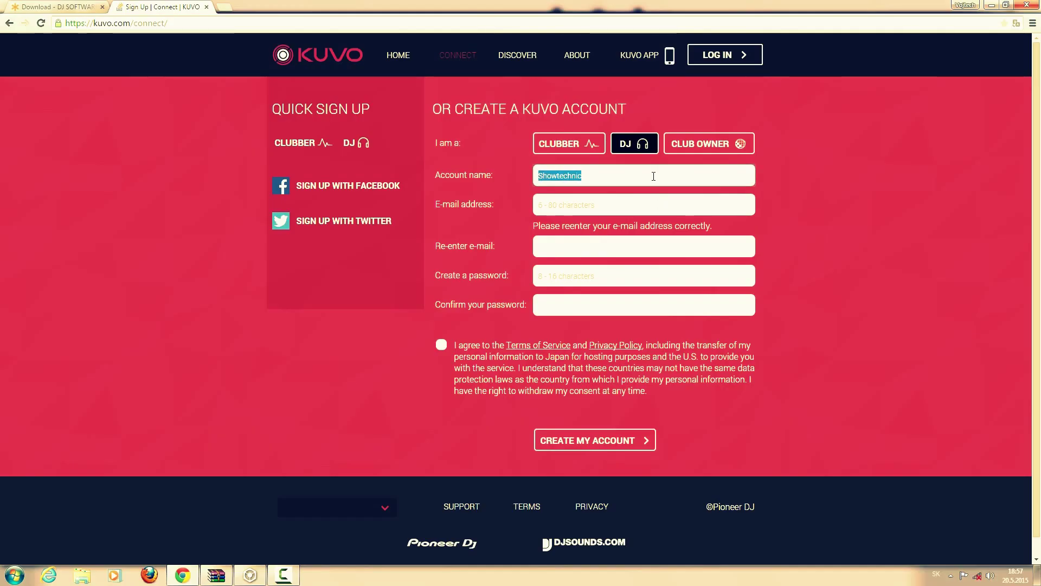
key("BackSpace")
left_click(561, 143)
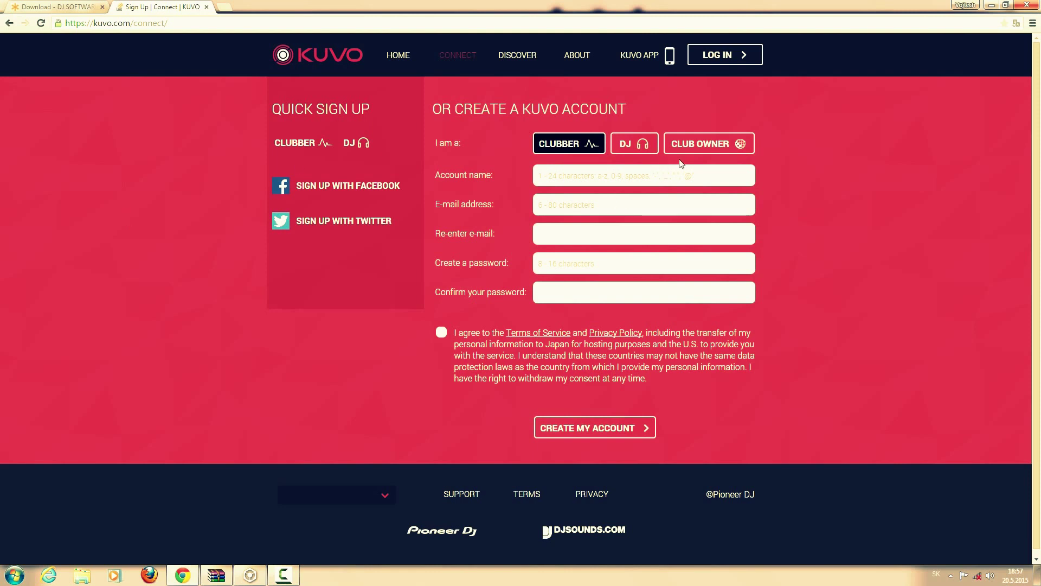
left_click(650, 151)
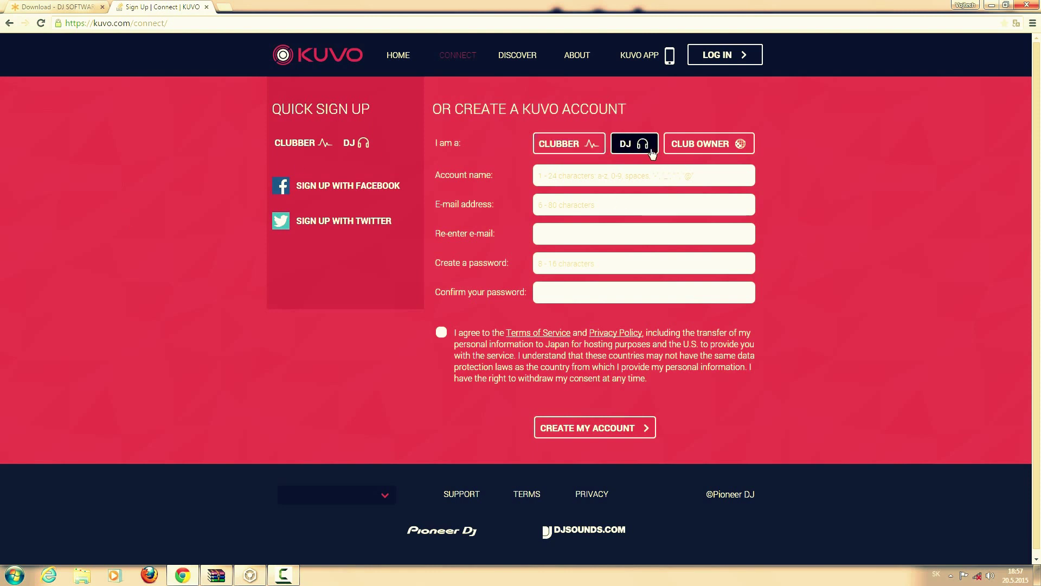
left_click(629, 179)
type("showtechnic")
- Enter the account e-mail address and its matching confirmation, correcting stray characters
key("Tab")
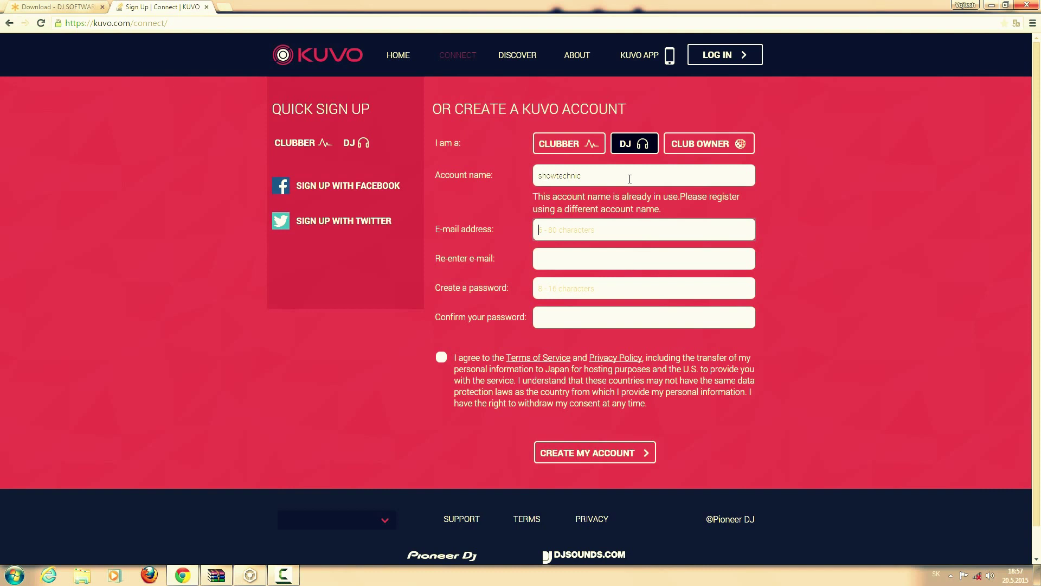
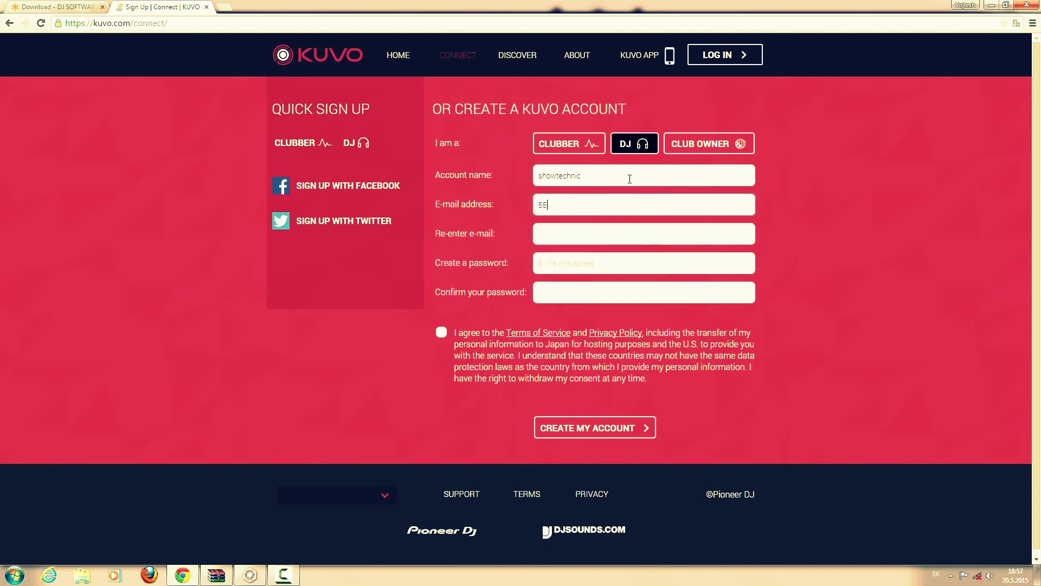
key("Tab")
type("55")
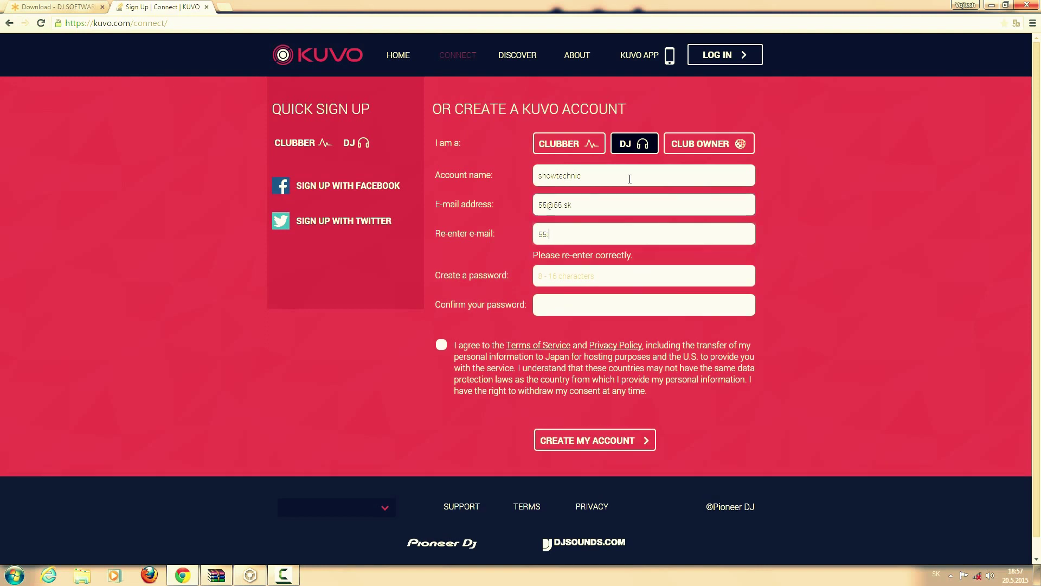
key("BackSpace")
type("@55")
key("BackSpace")
type("sk")
key("Tab")
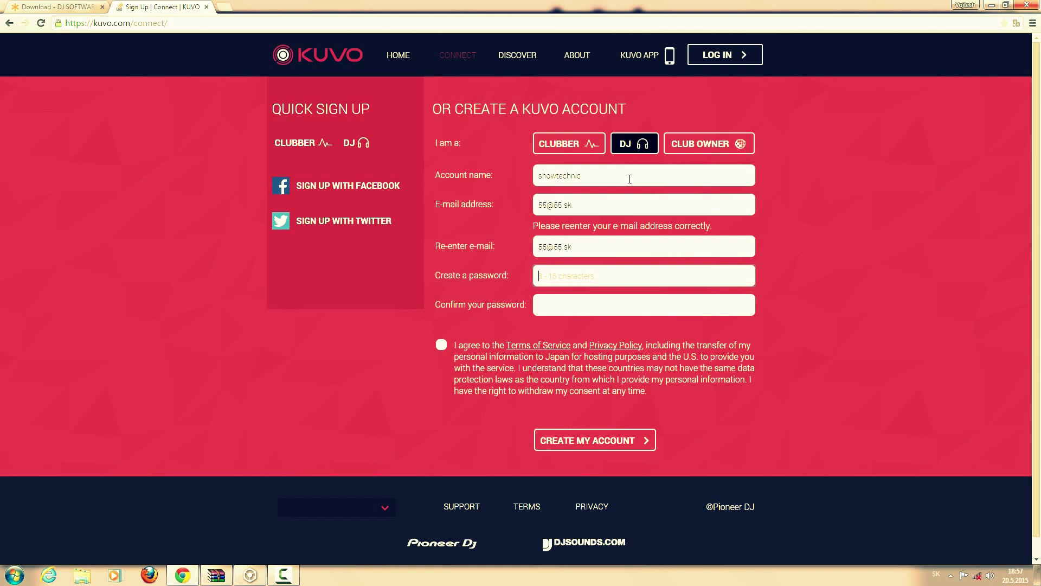
- Enter and confirm the account password, accept the terms, and submit the sign-up form
type("5555555")
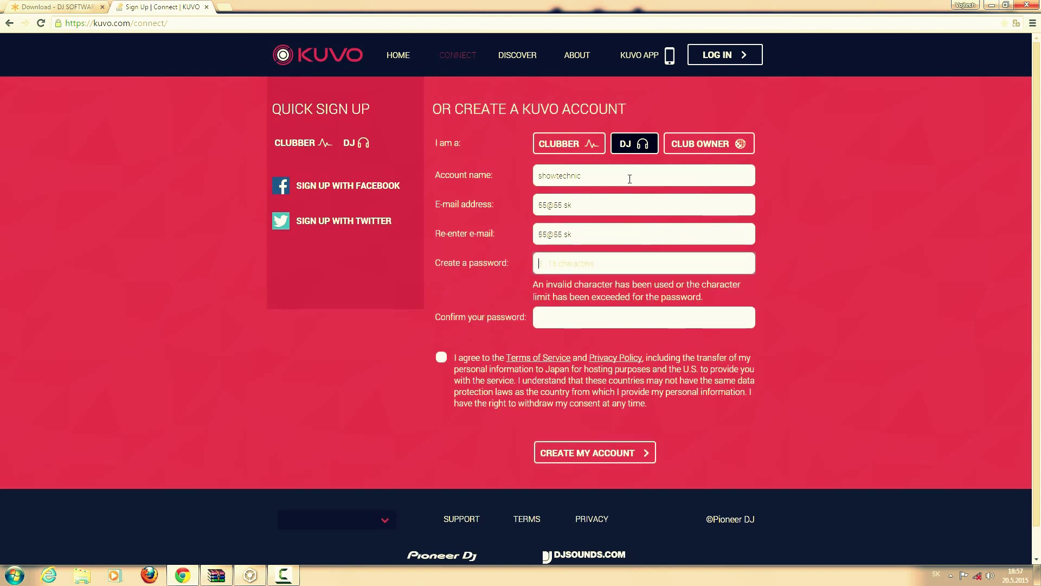
type("5555")
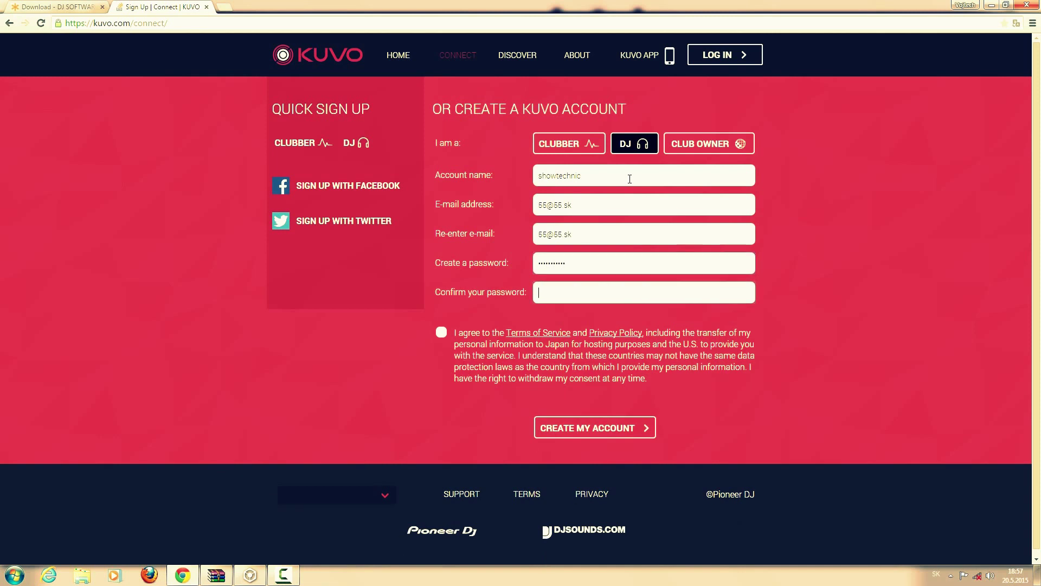
key("Tab")
type("55555555")
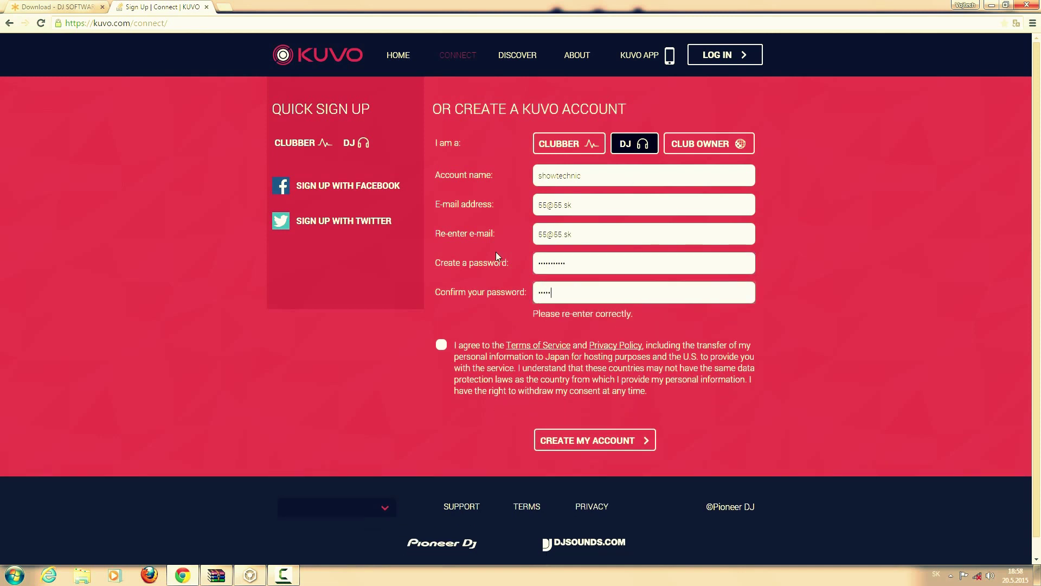
type("555")
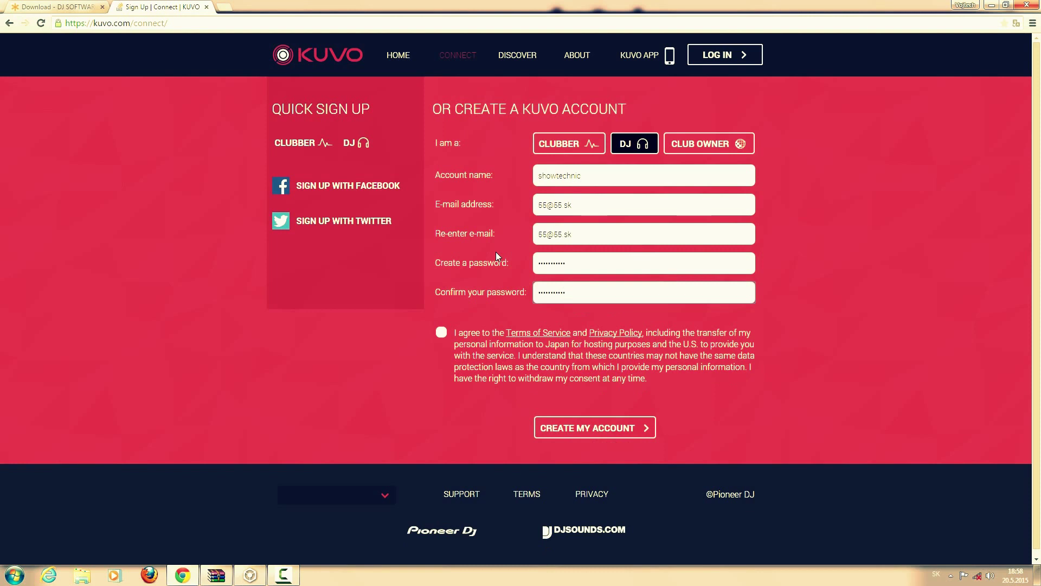
left_click(441, 332)
left_click(584, 425)
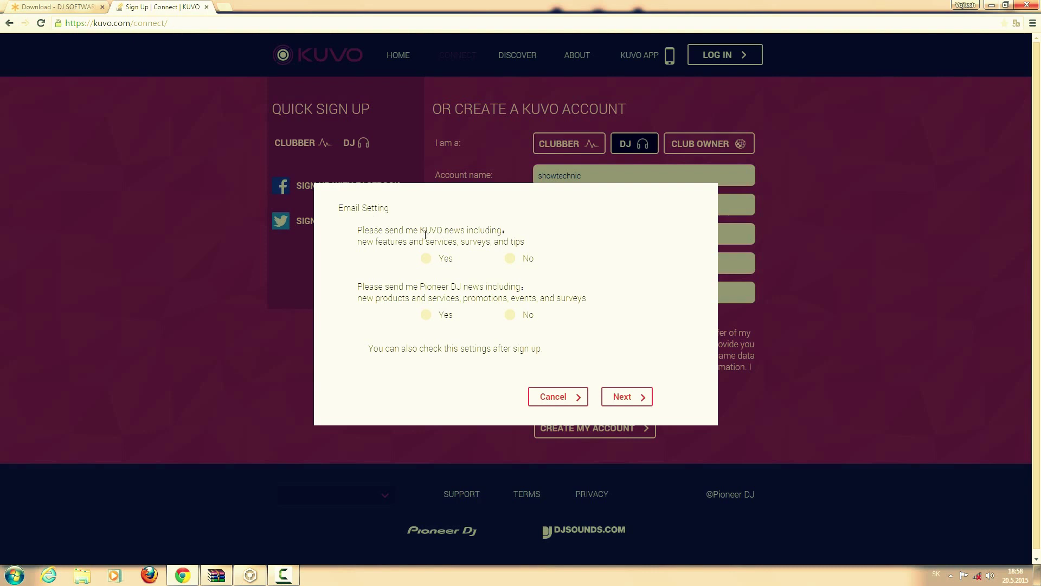
- Answer No to both KUVO and Pioneer DJ news e-mails and continue
left_click(510, 259)
left_click(510, 317)
left_click(609, 398)
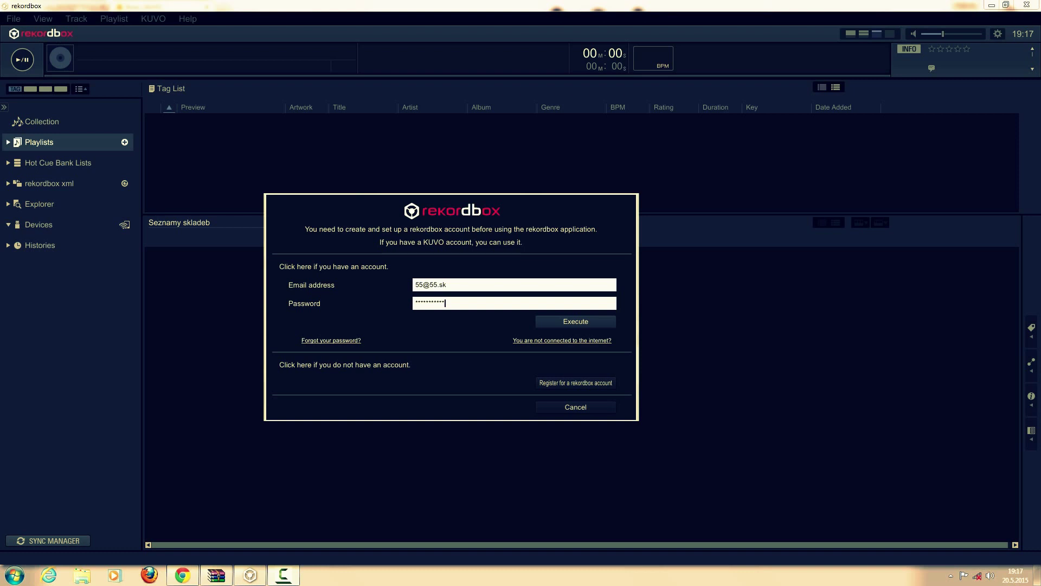
- Activate rekordbox with the KUVO account, acknowledge completion, and answer the KUVO sharing question
key("Return")
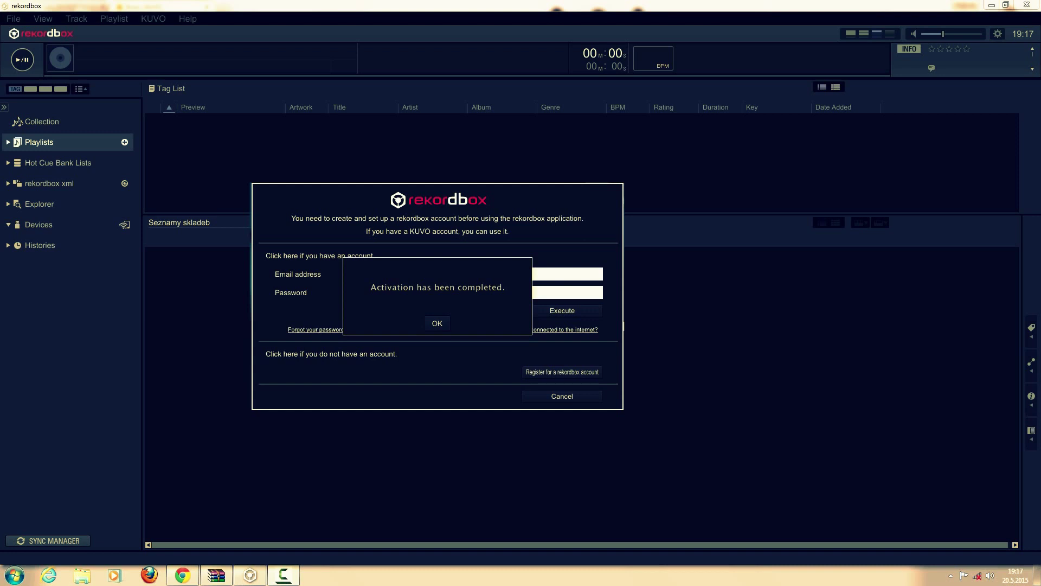
key("Return")
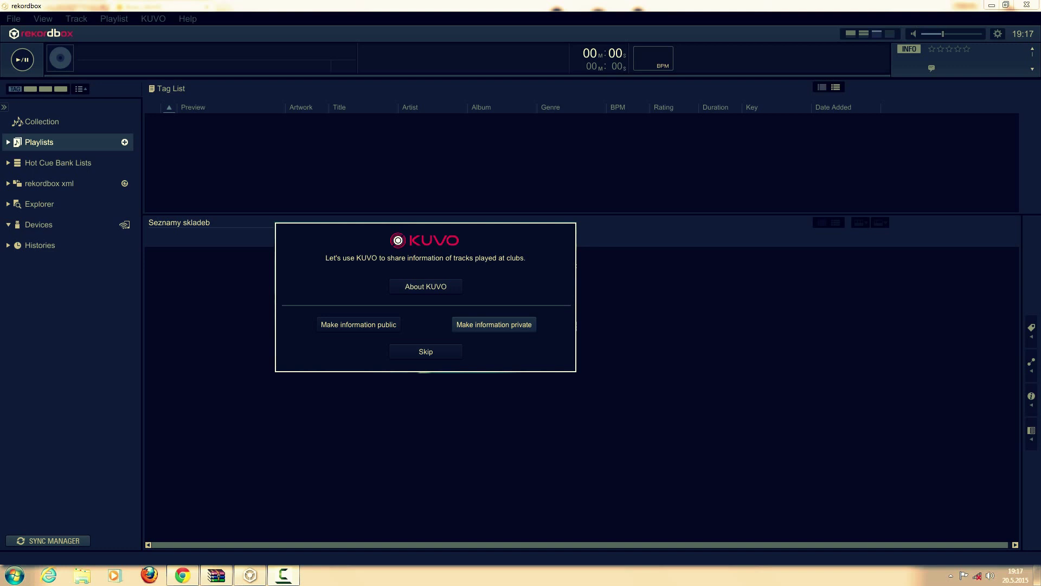
left_click(494, 324)
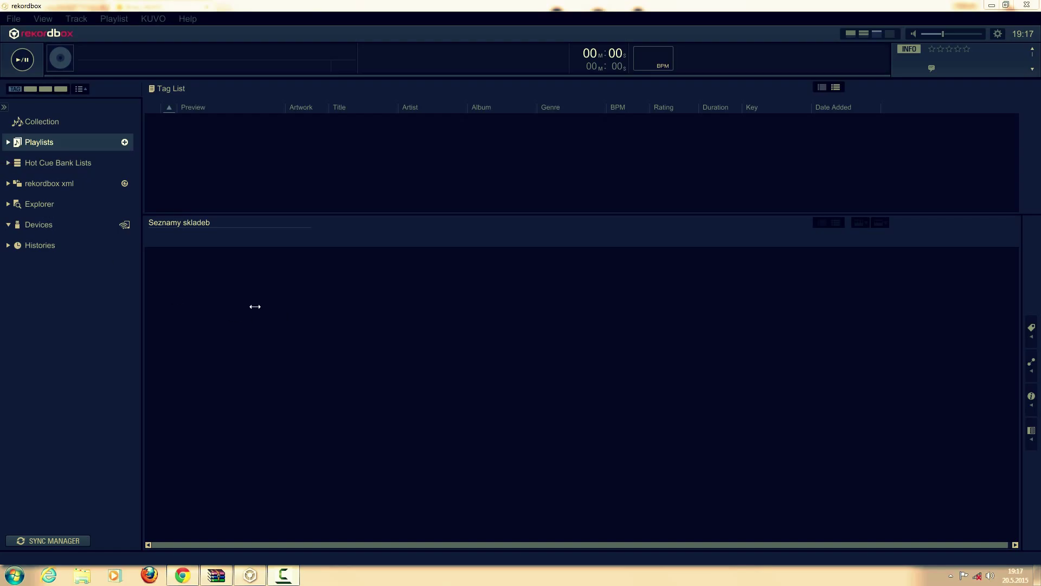
left_click(20, 18)
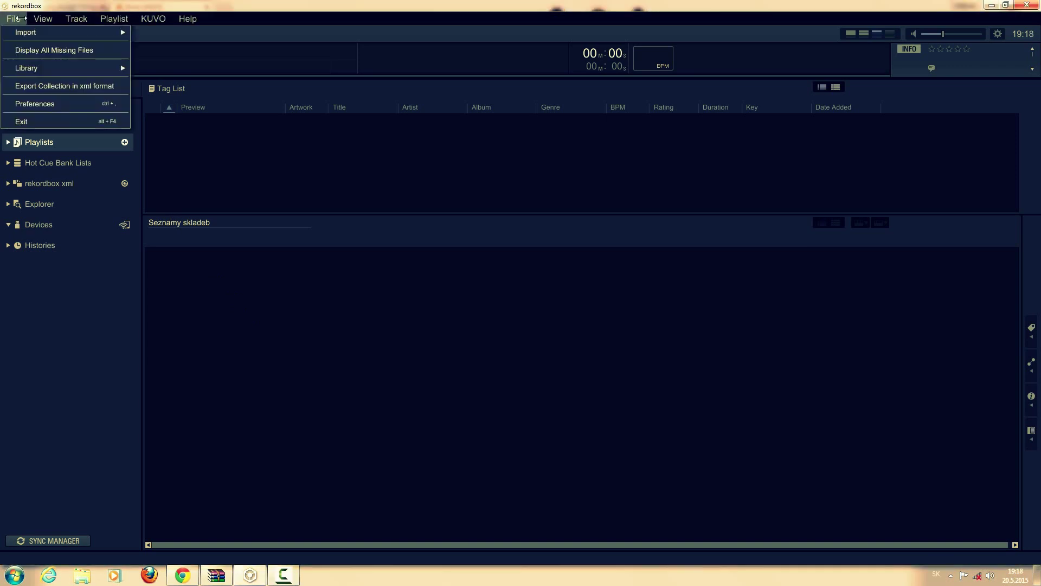
- In Preferences, change the interface Language to čeština
left_click(21, 103)
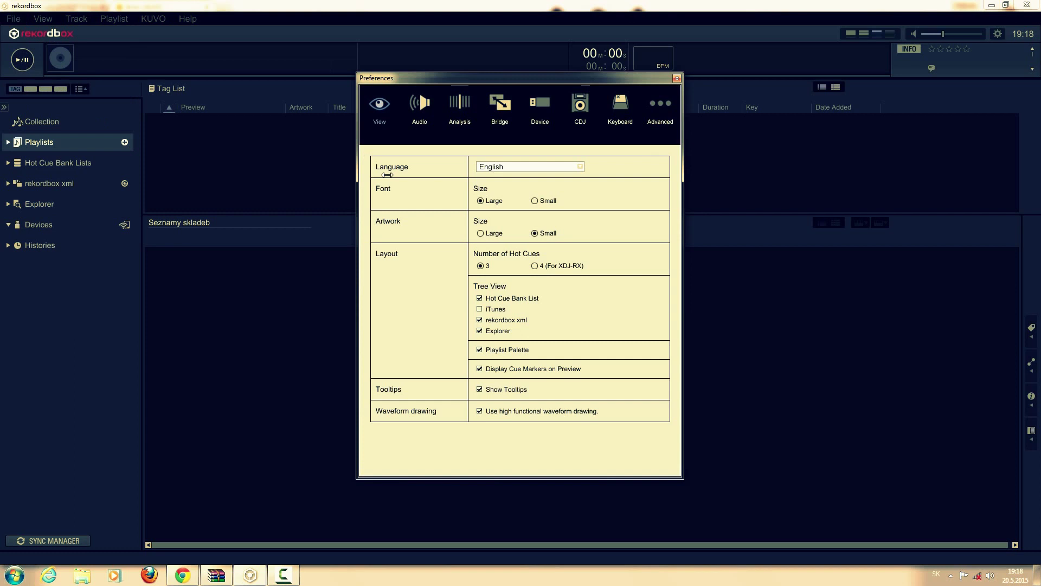
left_click(511, 167)
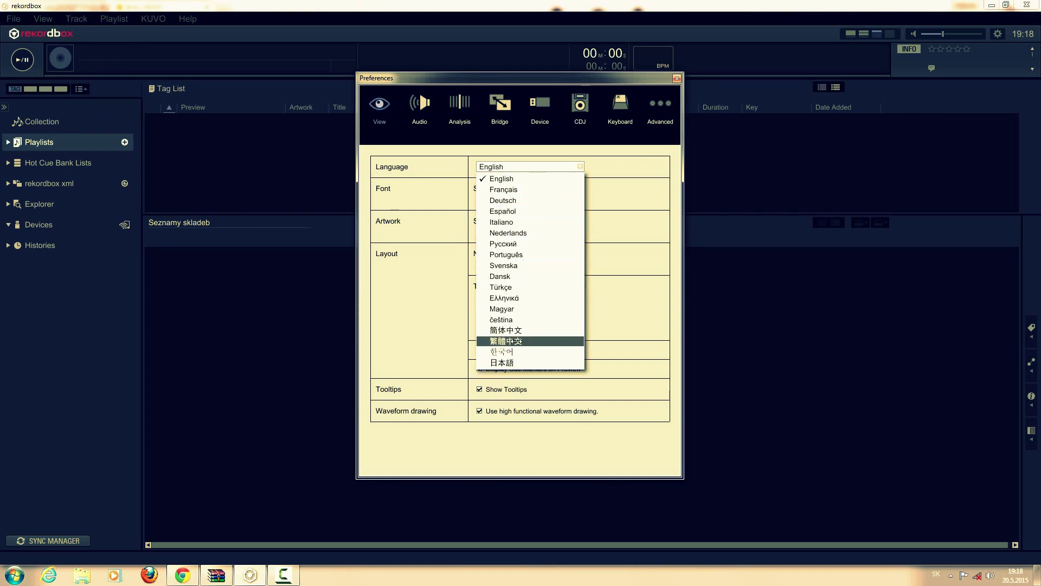
left_click(518, 319)
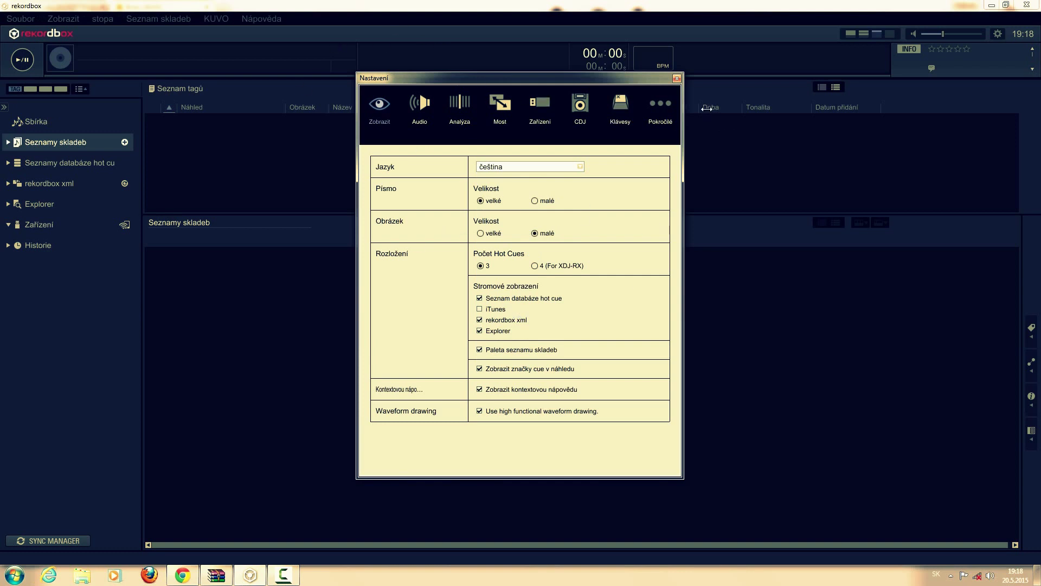
left_click(678, 79)
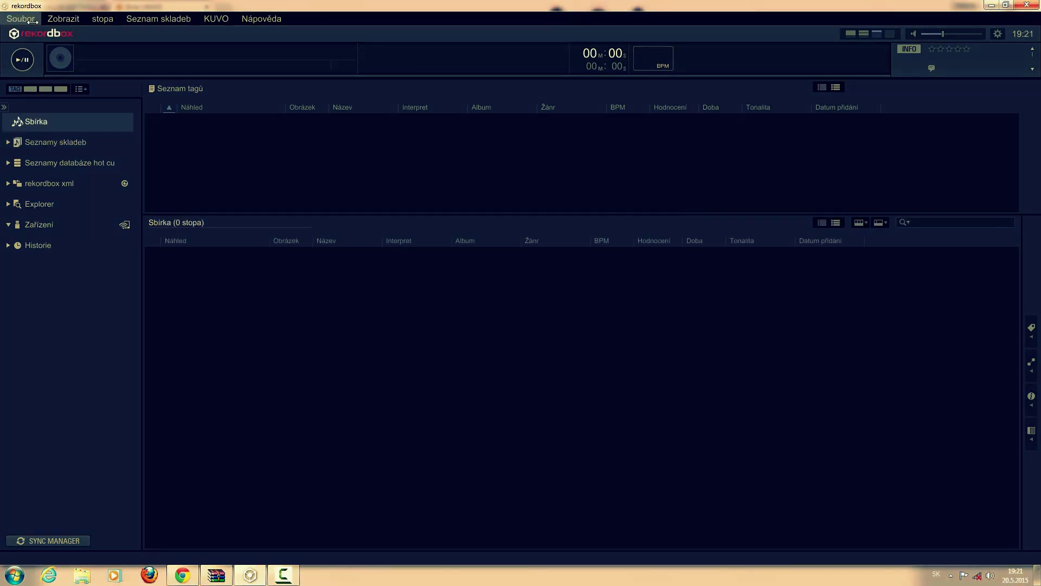
- Import the music folder via Soubor > Importovat > Importovat adresář
left_click(32, 15)
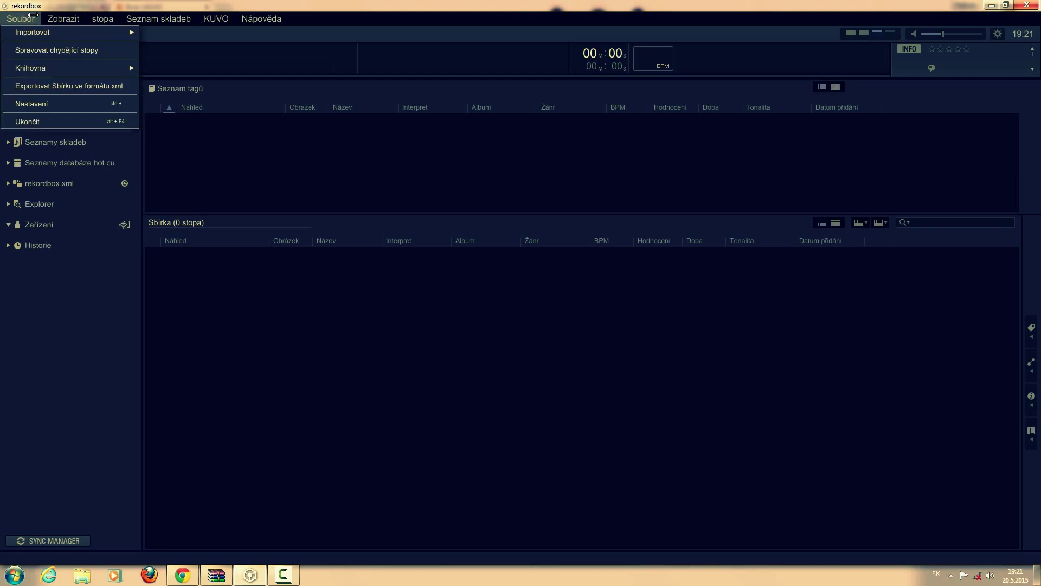
mouse_move(38, 34)
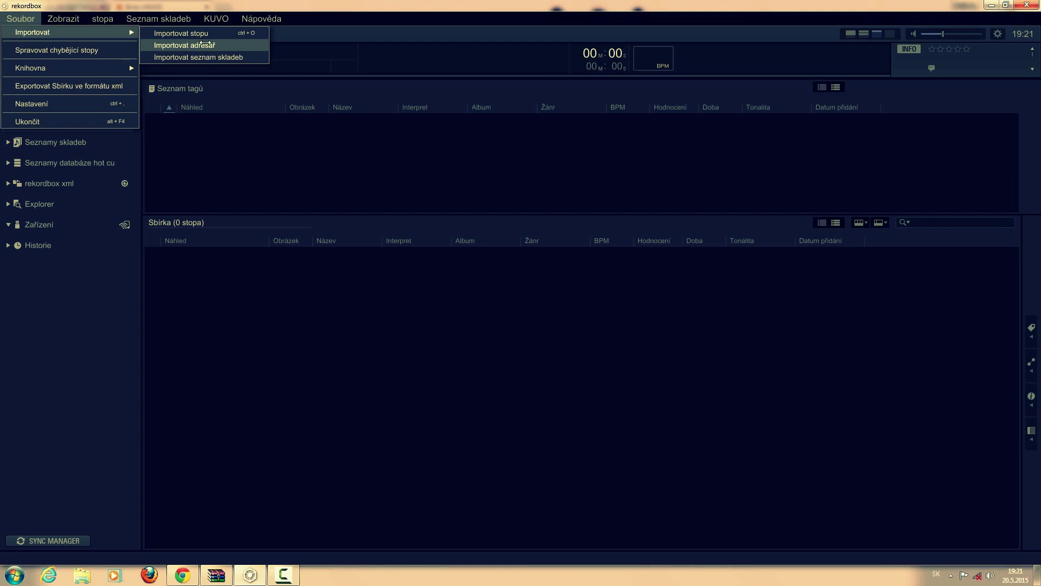
left_click(202, 46)
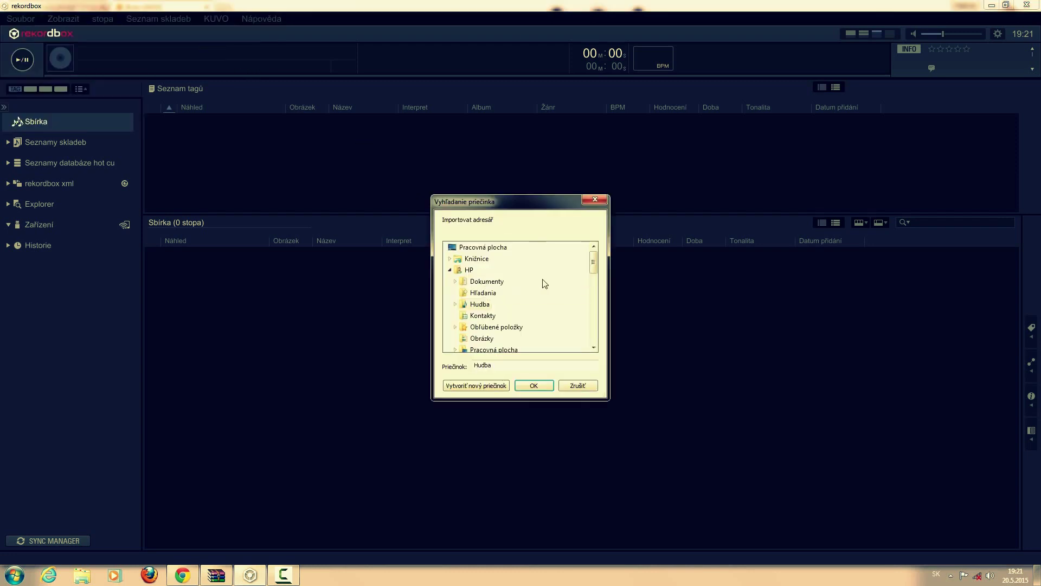
left_click_drag(592, 265, 592, 305)
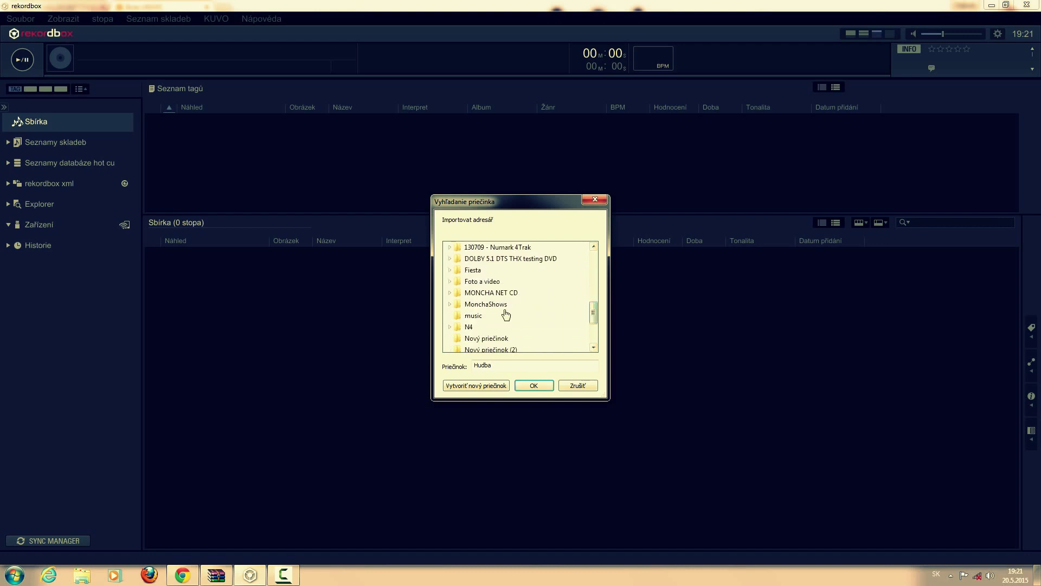
left_click(473, 315)
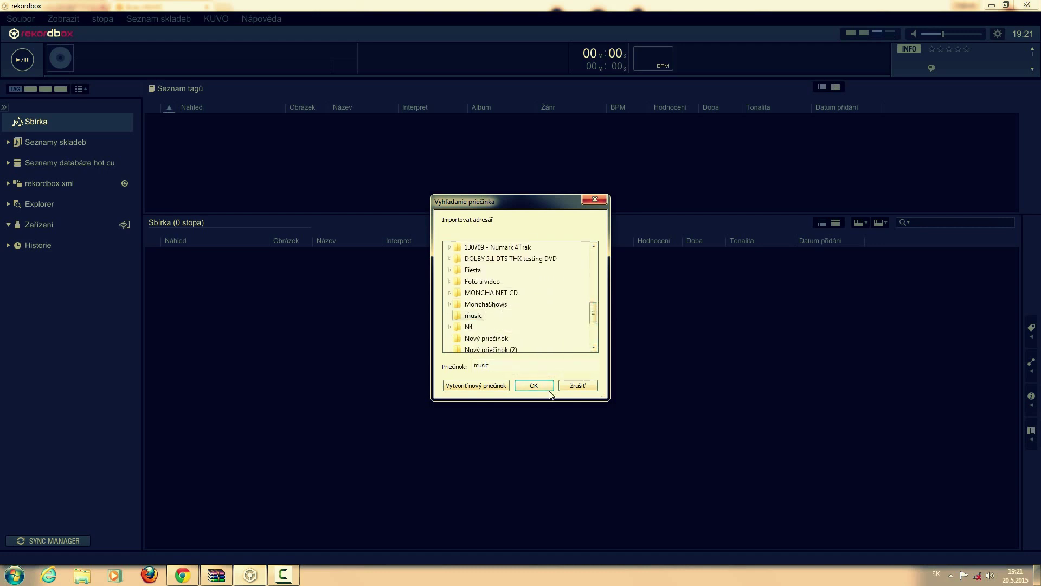
left_click(549, 386)
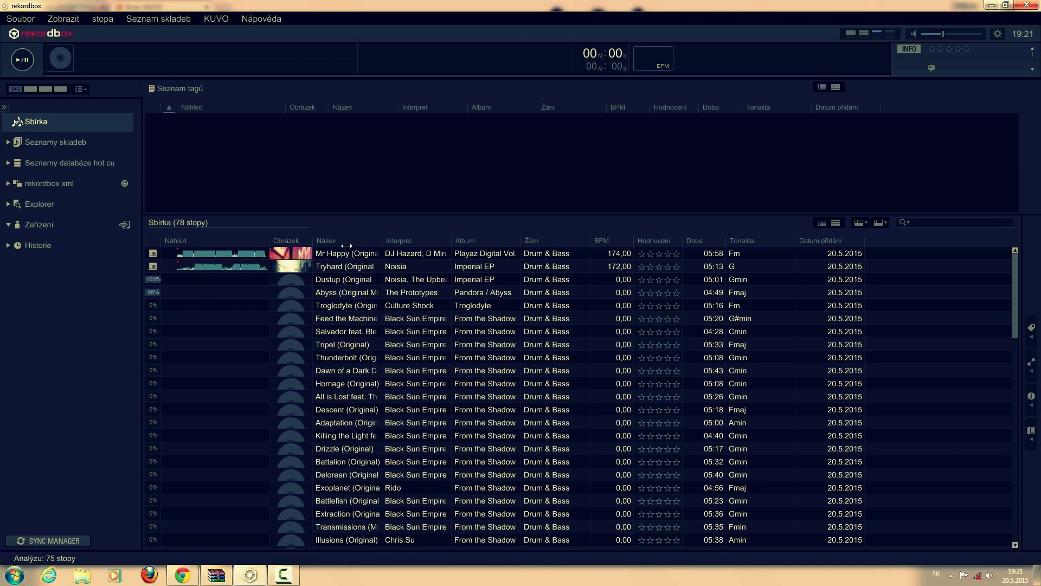
- Load Mr Happy (Original Mix) into the player and expand it to the full waveform view
left_click_drag(341, 253, 224, 64)
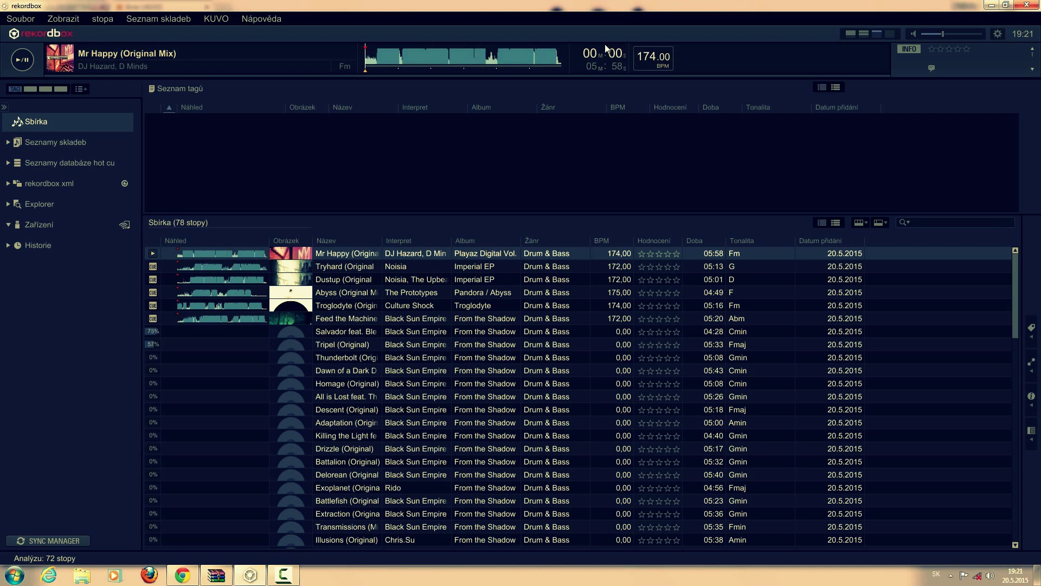
left_click(852, 34)
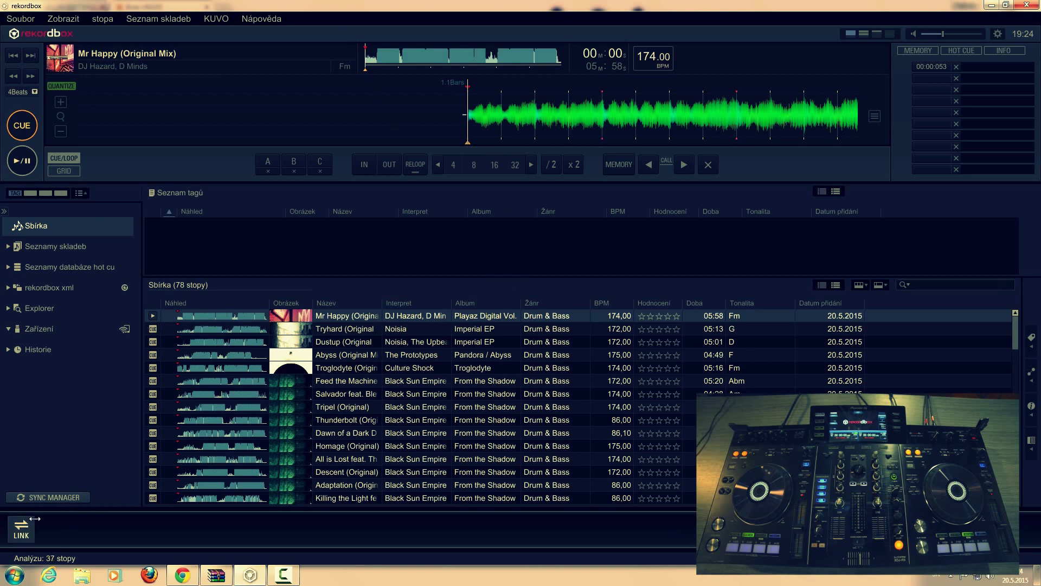
- Link rekordbox to the XDJ-RX so its decks appear, and load Troglodyte onto deck 2
left_click(21, 529)
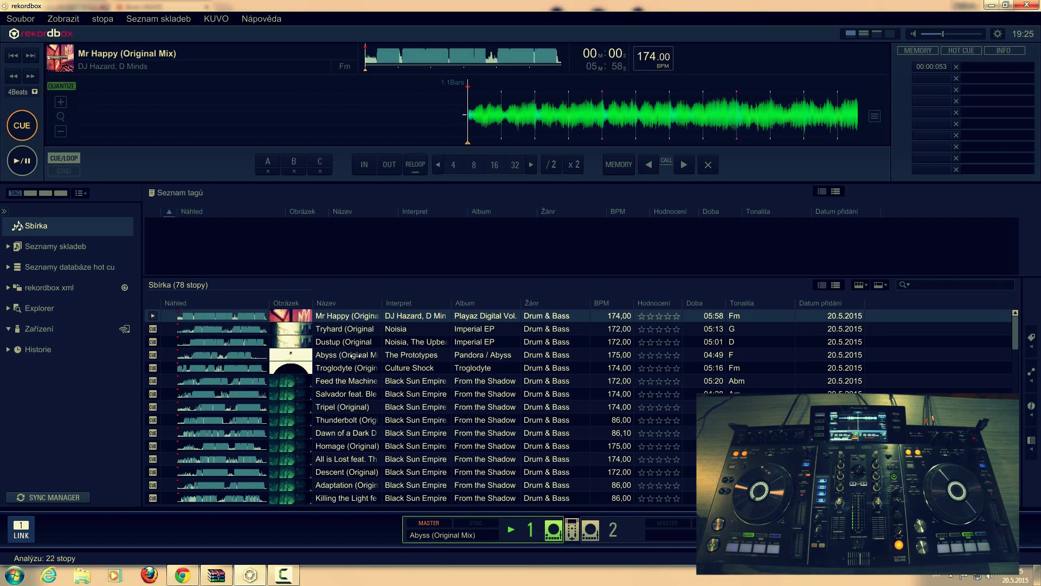
left_click_drag(358, 368, 617, 526)
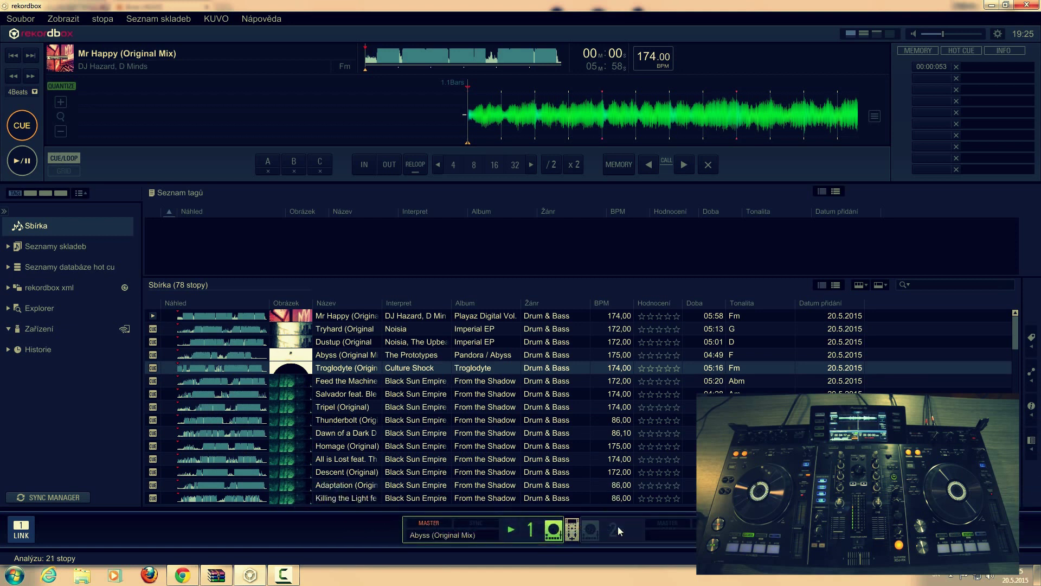